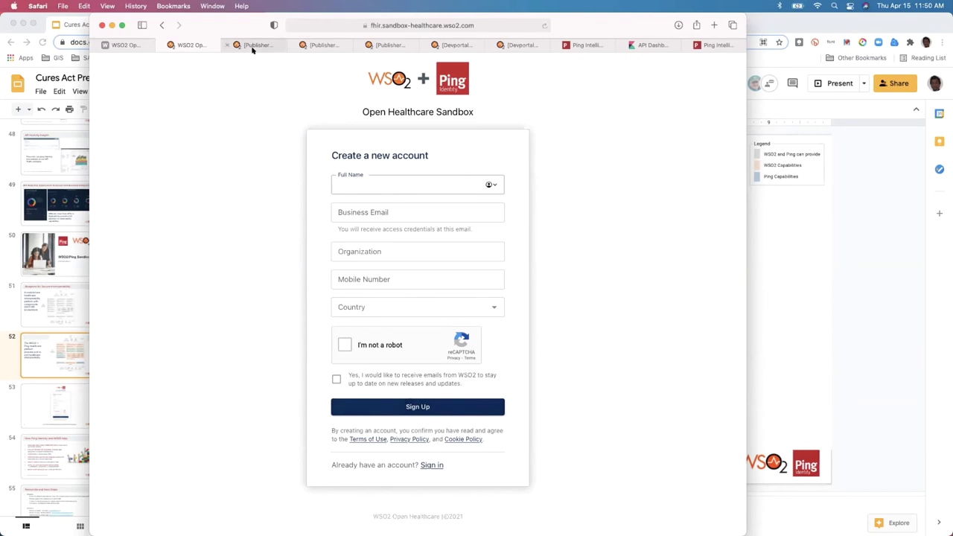
# Step: Open the publisher's API list, and examine the PatientAPI overview with its metadata, configuration, resources and section navigation
pyautogui.click(252, 49)
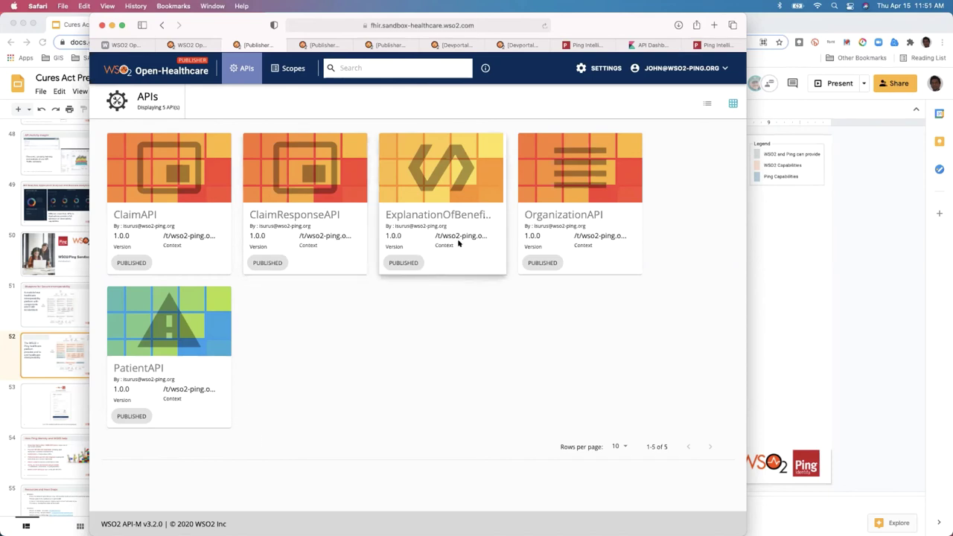
pyautogui.click(314, 45)
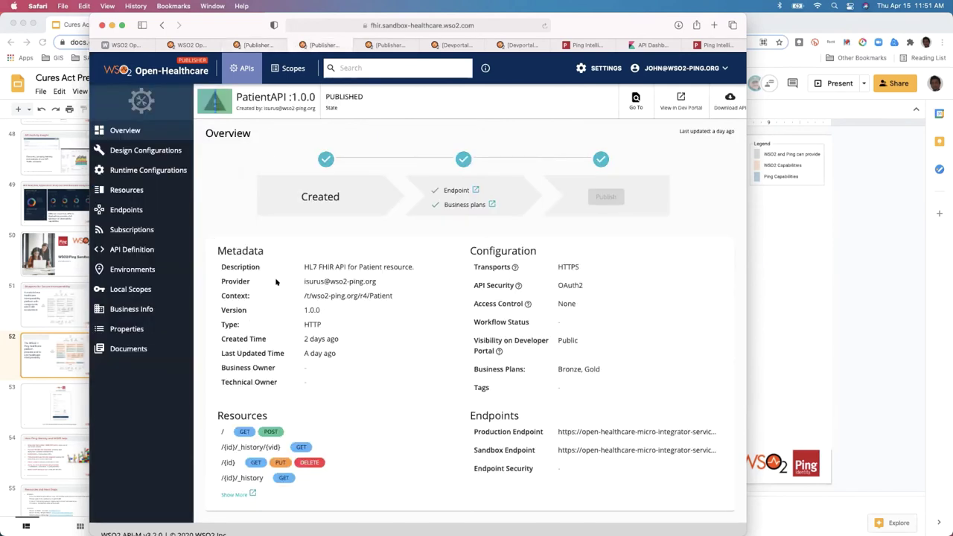
pyautogui.scroll(-2, 352, 330)
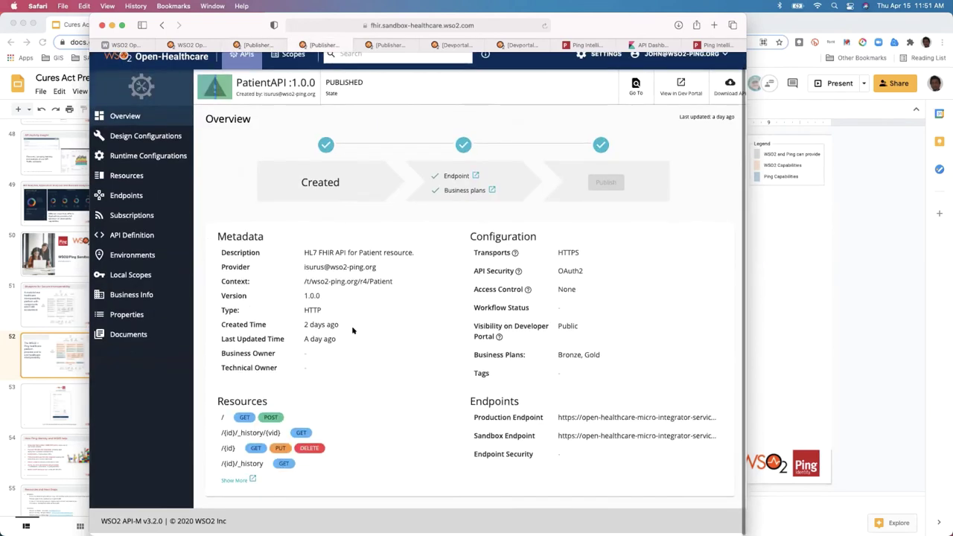
pyautogui.scroll(2, 353, 330)
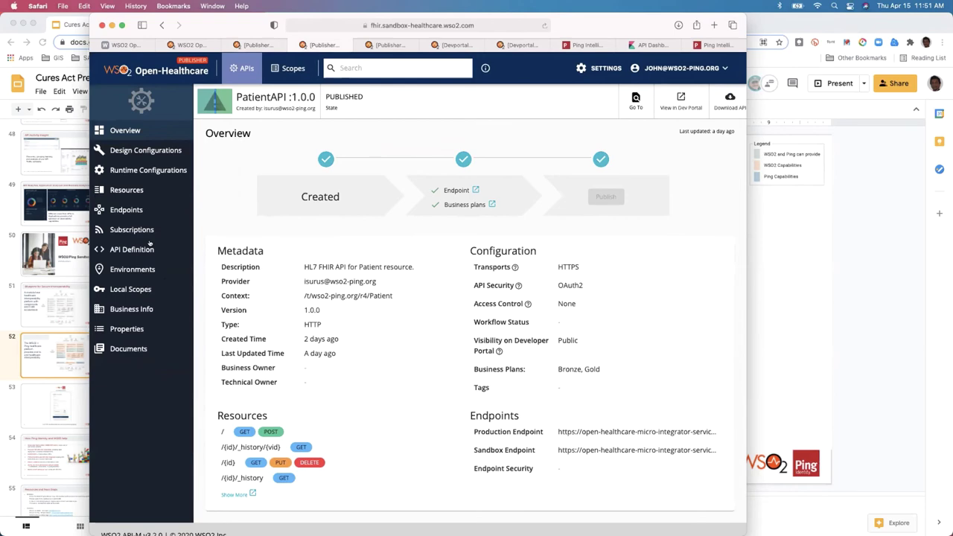
pyautogui.scroll(5, 150, 242)
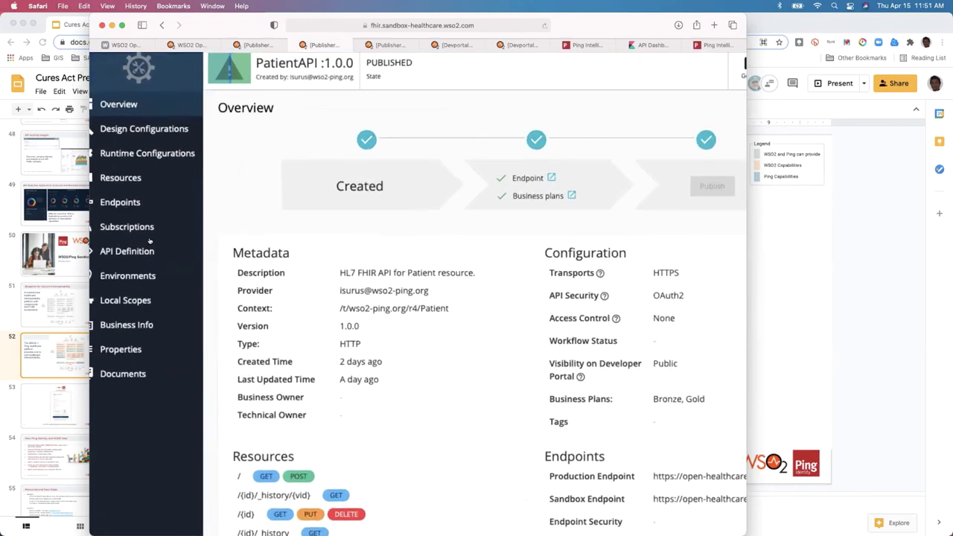
pyautogui.scroll(3, 149, 241)
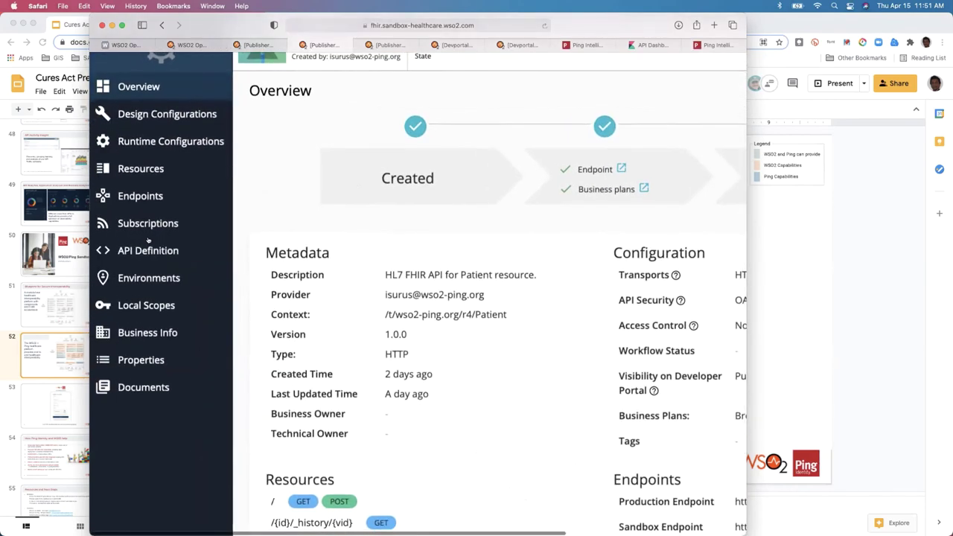
pyautogui.scroll(3, 148, 240)
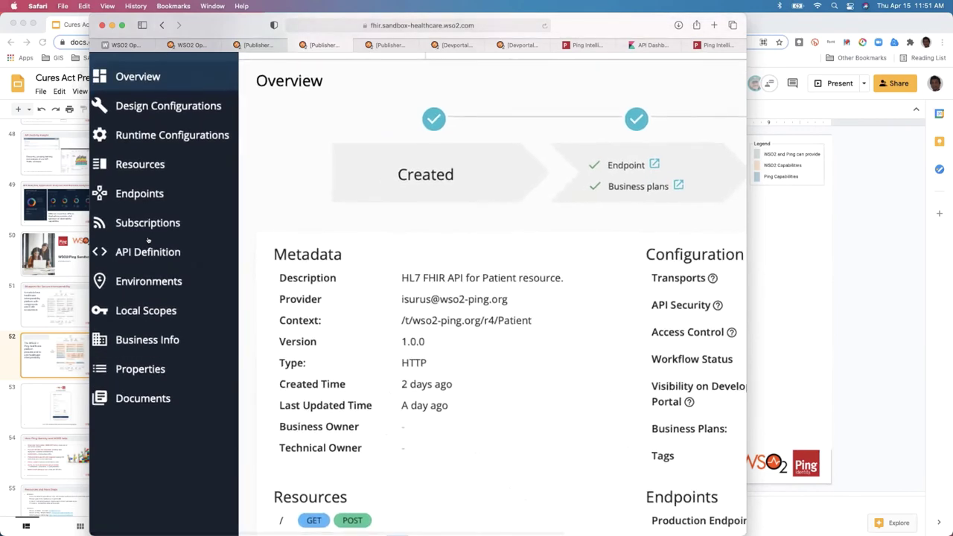
pyautogui.scroll(1, 148, 240)
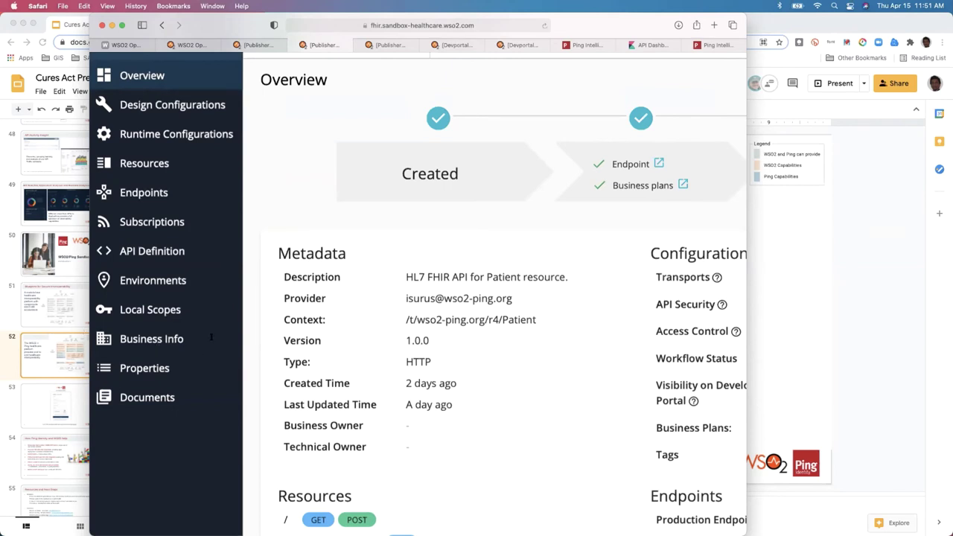
pyautogui.scroll(-5, 331, 309)
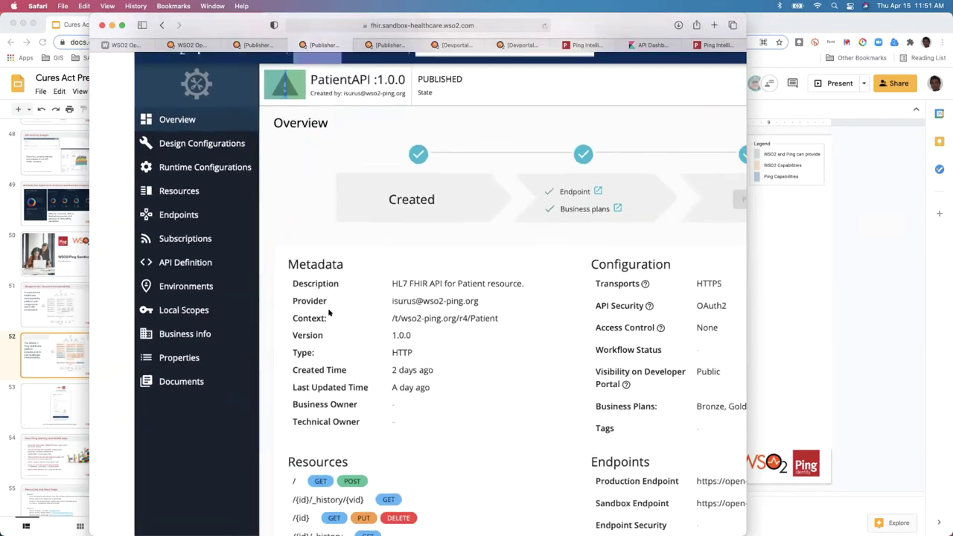
pyautogui.scroll(-5, 239, 301)
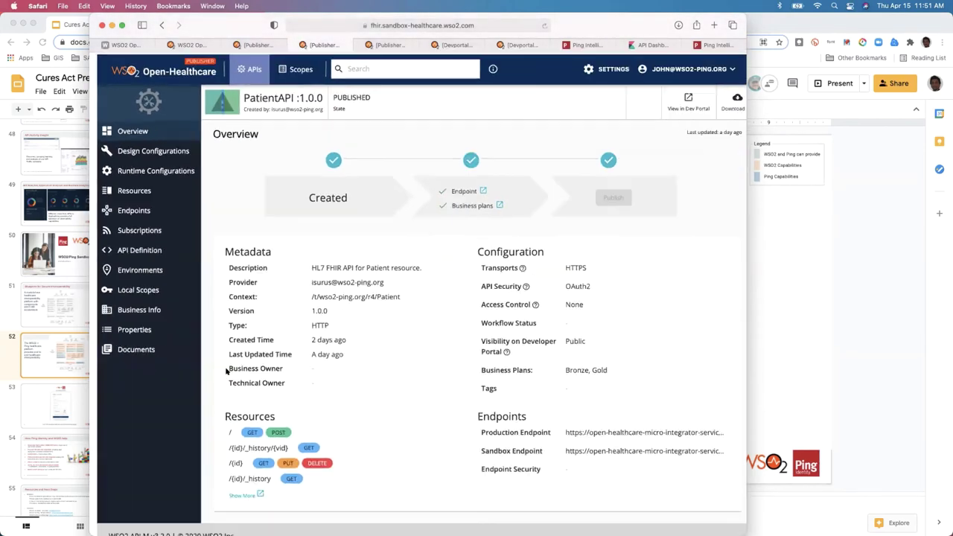
# Step: Review the PatientAPI business plans and the list of managed subscriptions in the publisher
pyautogui.click(380, 44)
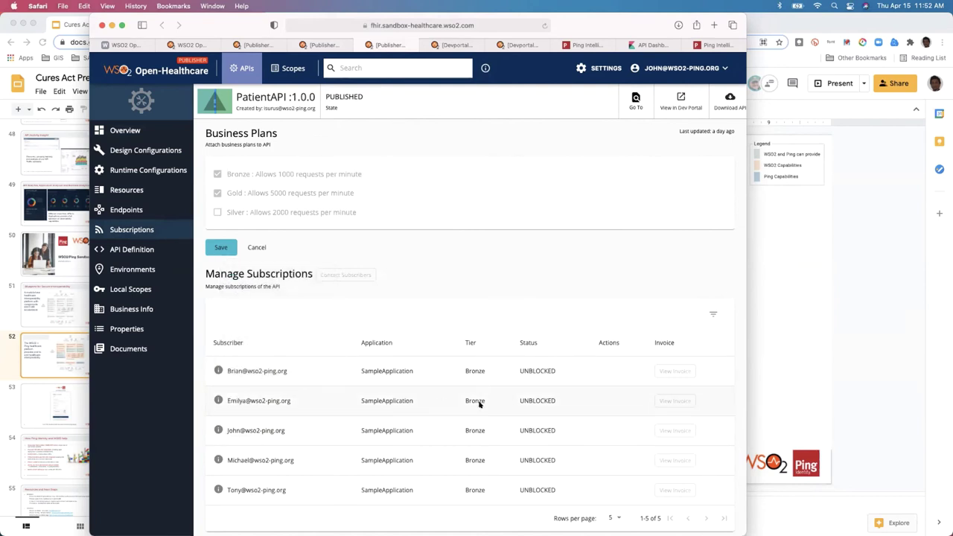
pyautogui.scroll(-1, 503, 435)
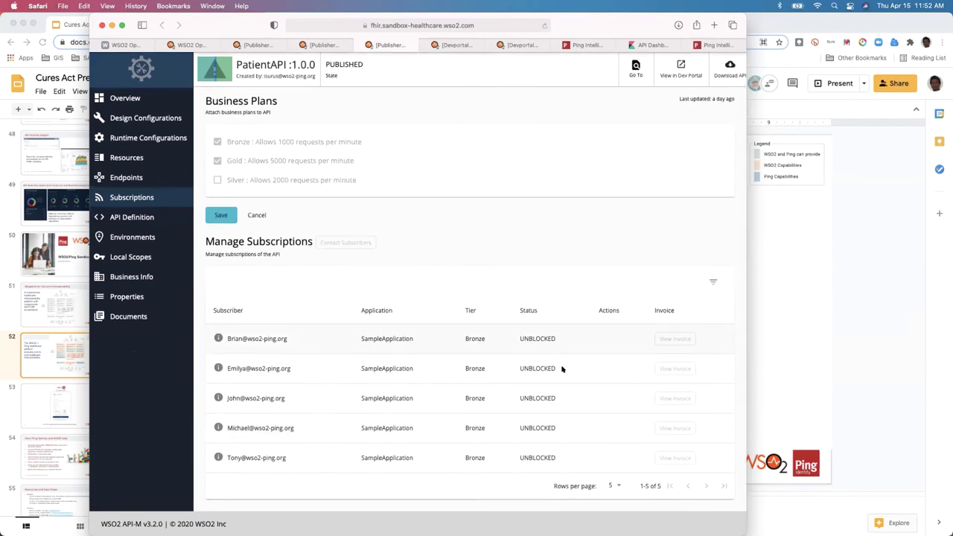
pyautogui.scroll(1, 542, 441)
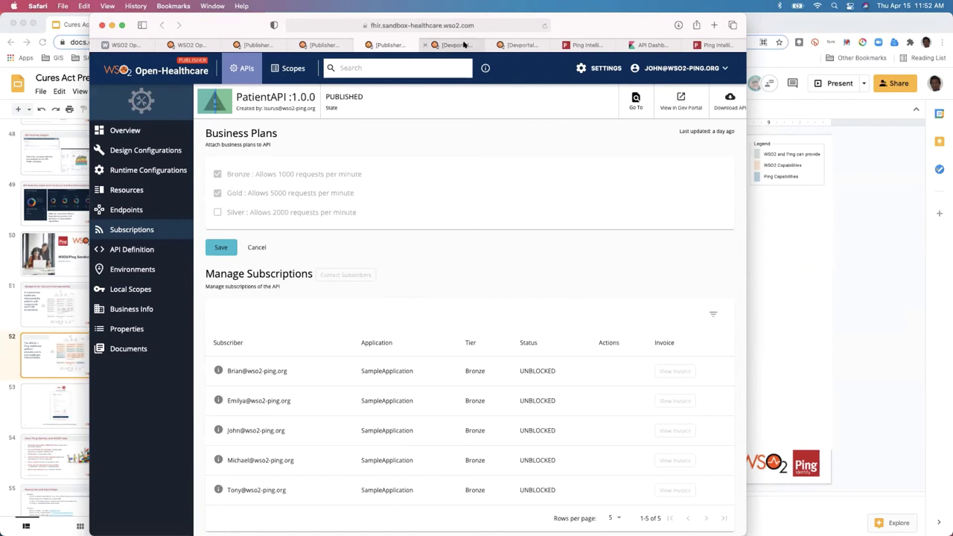
# Step: Bring up the developer portal's API list and enlarge the browser window to nearly the full screen width
pyautogui.moveTo(463, 45)
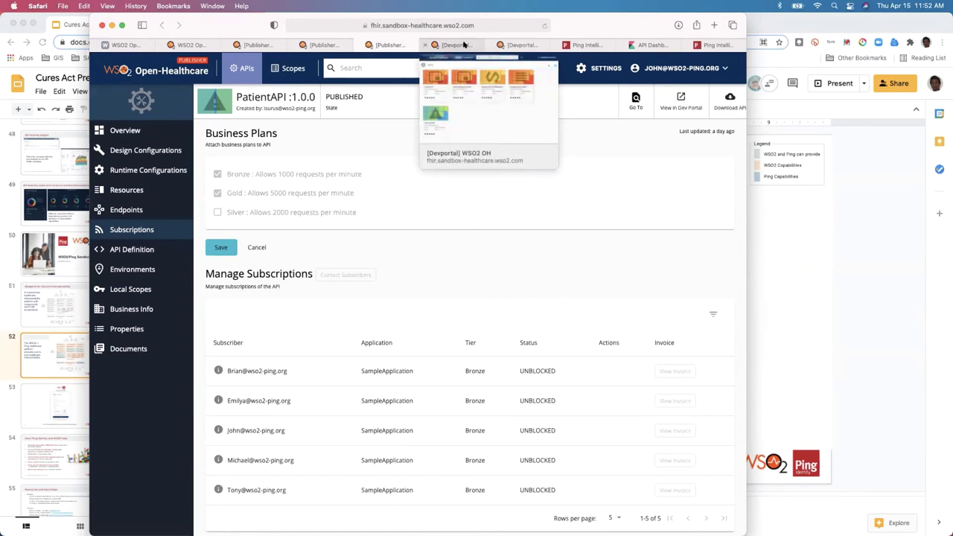
pyautogui.click(463, 45)
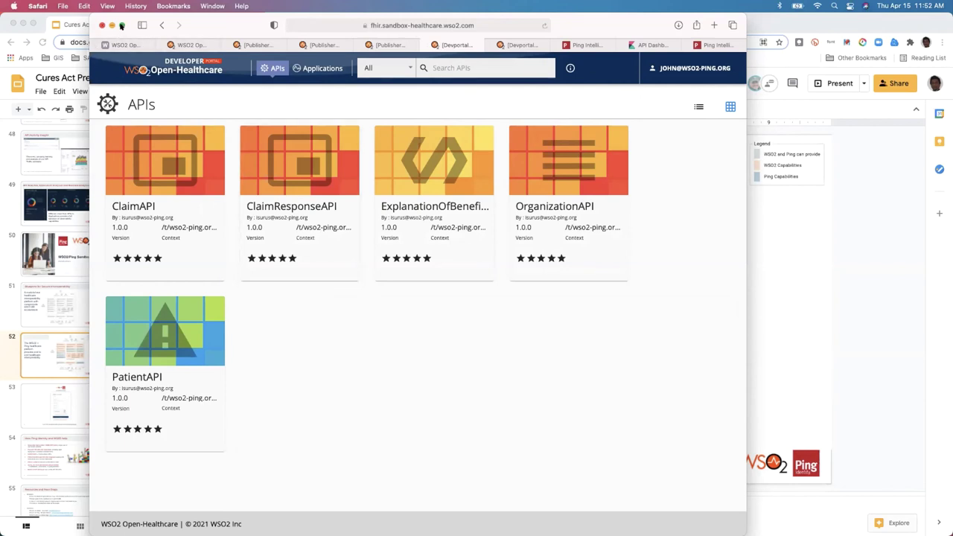
pyautogui.doubleClick(119, 26)
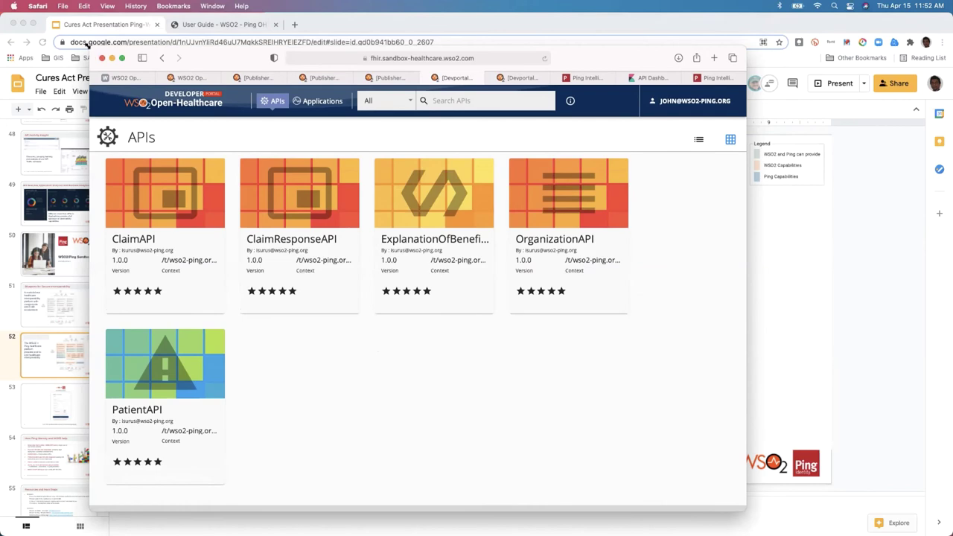
pyautogui.moveTo(89, 46); pyautogui.dragTo(4, 24)
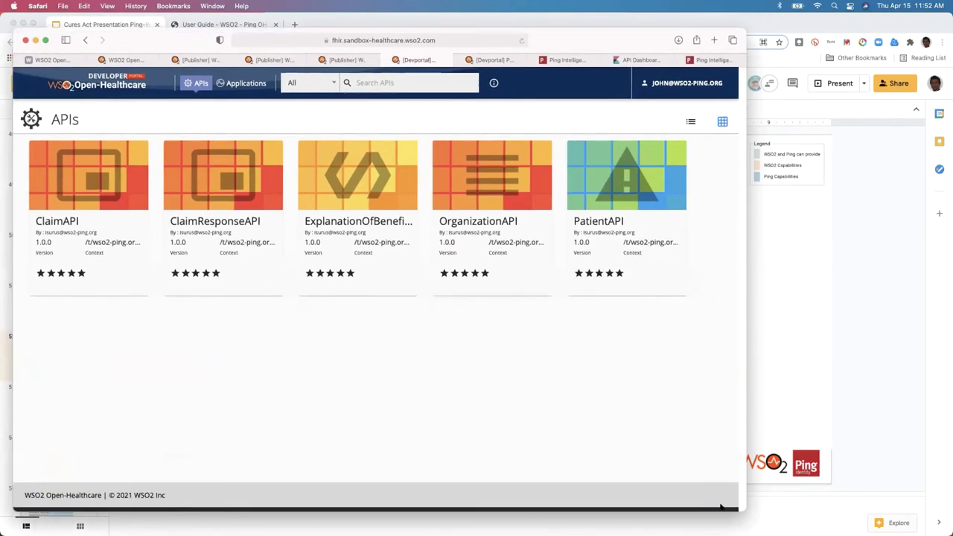
pyautogui.moveTo(738, 506); pyautogui.dragTo(917, 509)
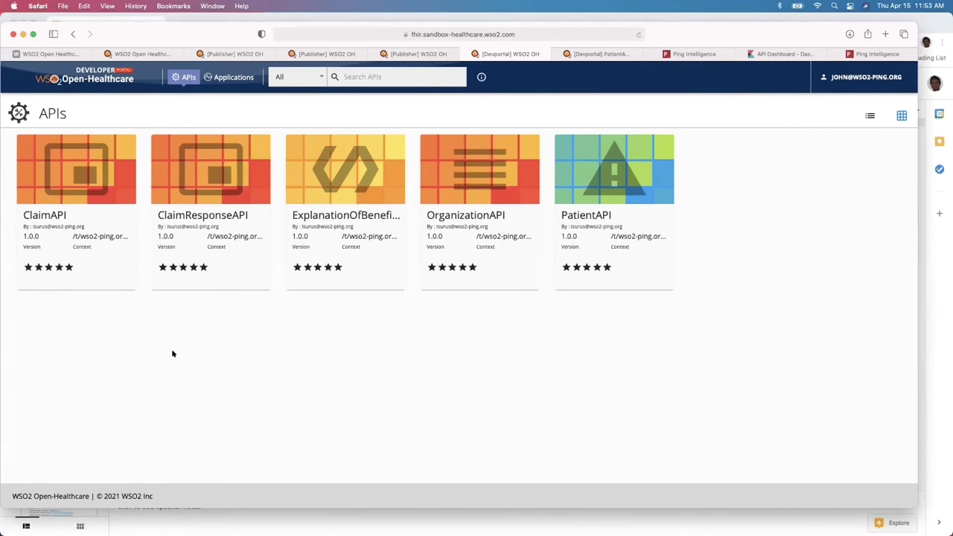
# Step: Sign in again to the developer portal with the saved username and password, and open ExplanationOfBenefitAPI
pyautogui.click(349, 200)
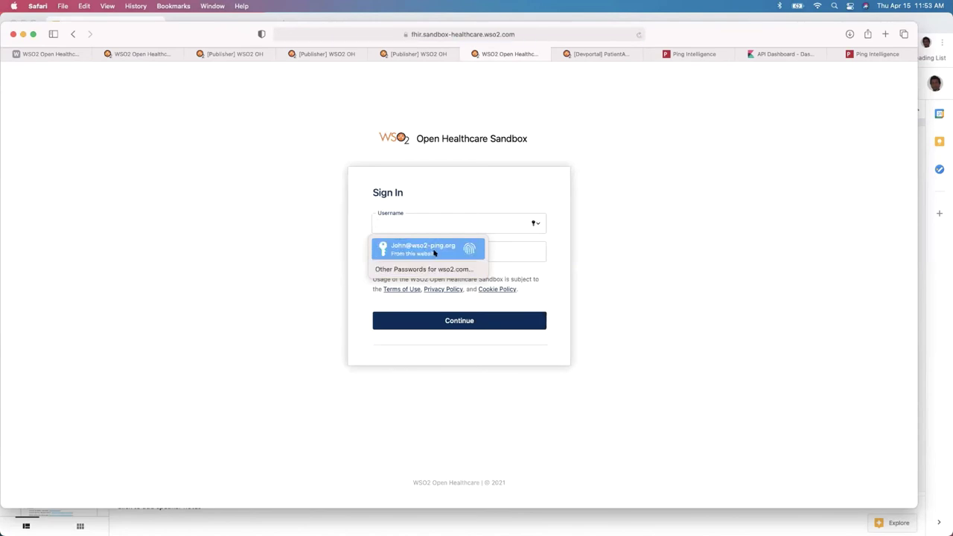
pyautogui.click(435, 253)
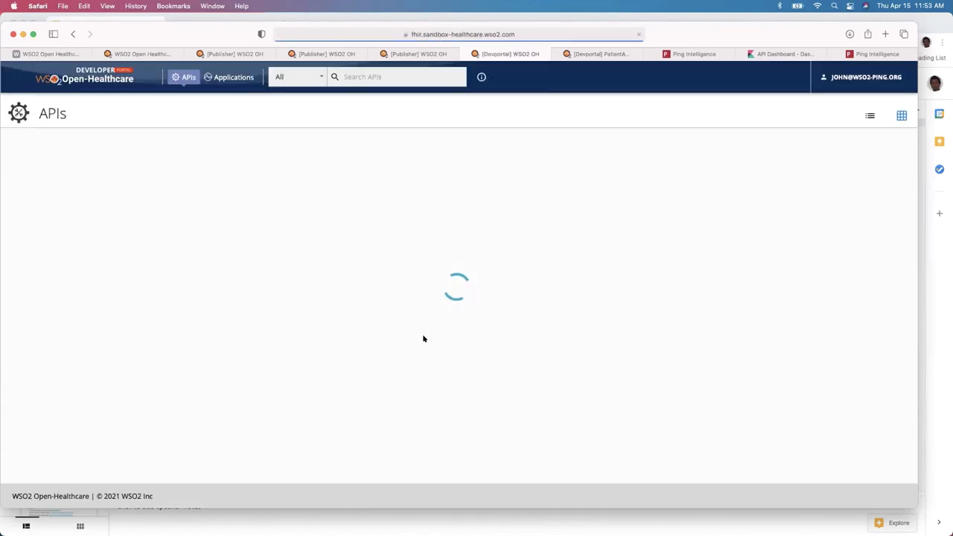
pyautogui.click(355, 204)
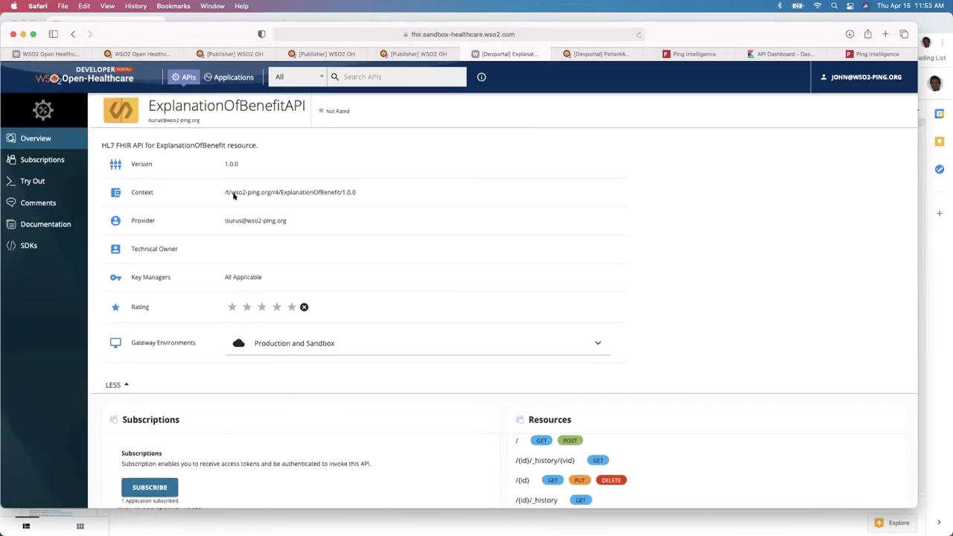
# Step: Examine the ExplanationOfBenefitAPI context path, resources and SDK options, and expand its Production and Sandbox gateway environment
pyautogui.moveTo(223, 192); pyautogui.dragTo(356, 192)
pyautogui.scroll(-5, 325, 333)
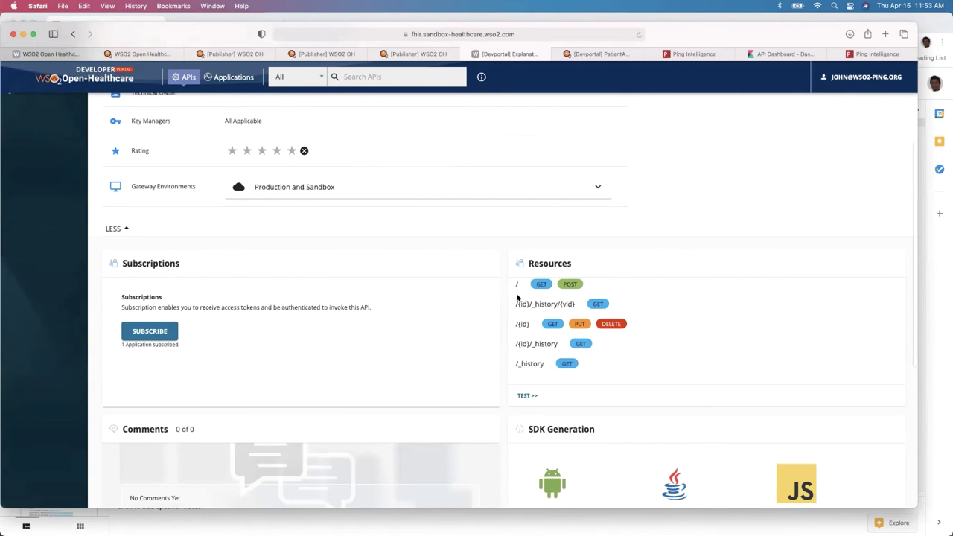
pyautogui.scroll(-7, 551, 323)
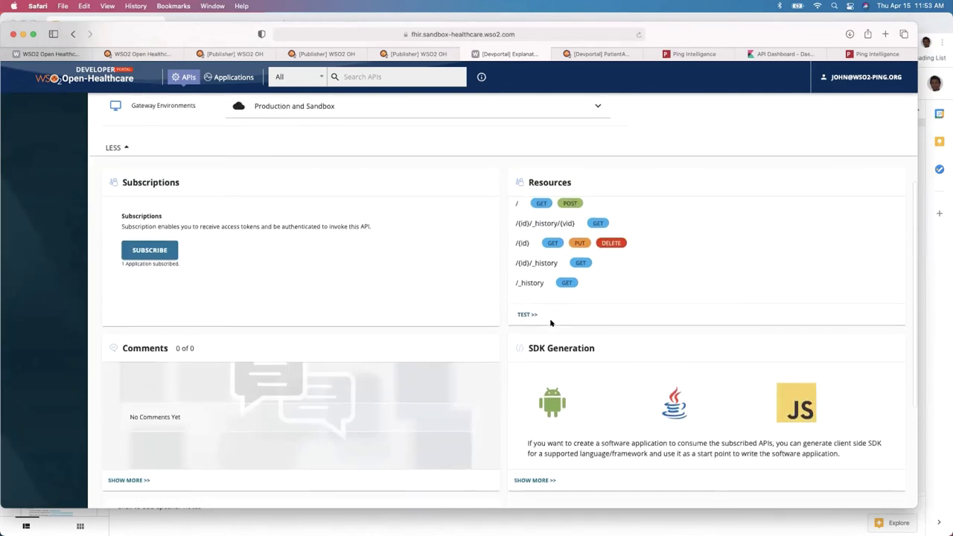
pyautogui.scroll(-3, 629, 377)
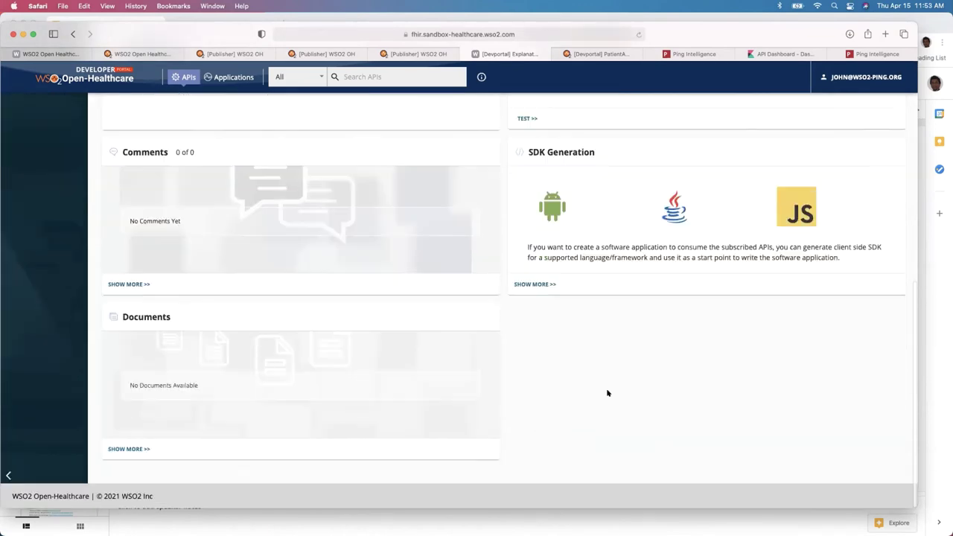
pyautogui.scroll(15, 606, 391)
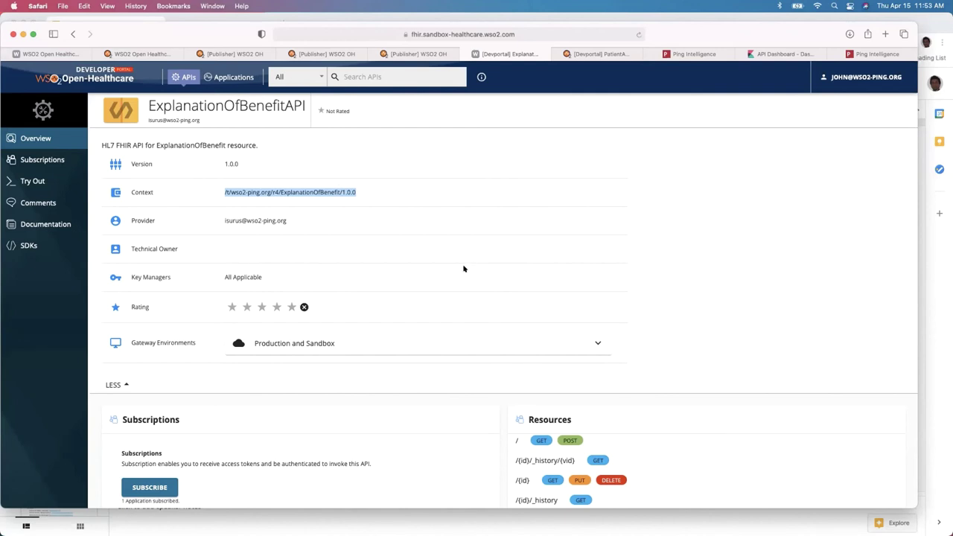
pyautogui.click(300, 353)
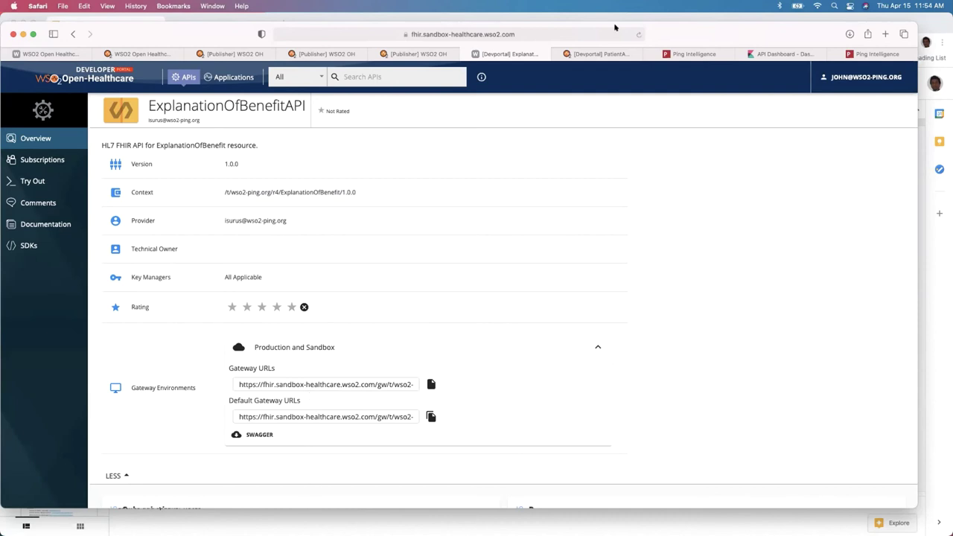
# Step: Show the production OAuth2 keys of SampleApplication in the PatientAPI subscriptions and review the endpoints and grant types
pyautogui.click(605, 53)
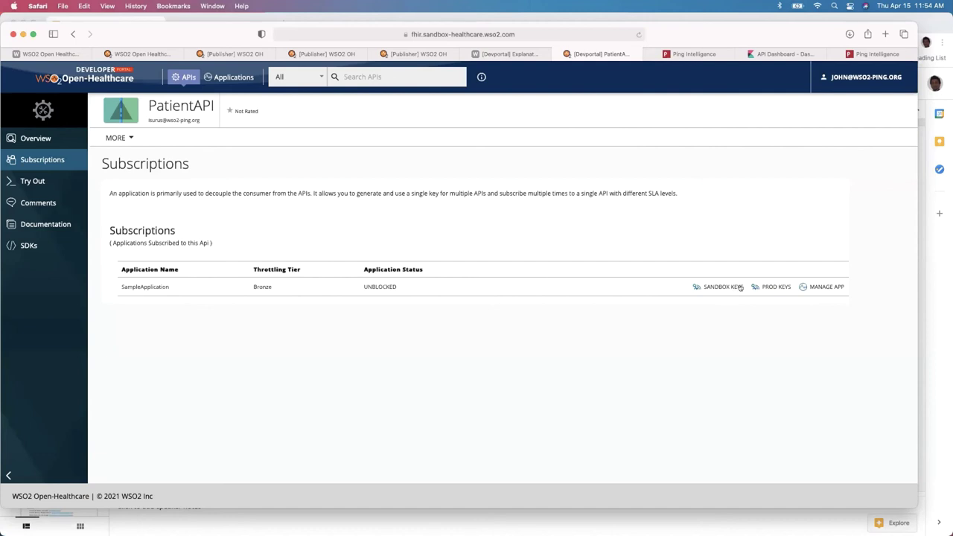
pyautogui.click(770, 286)
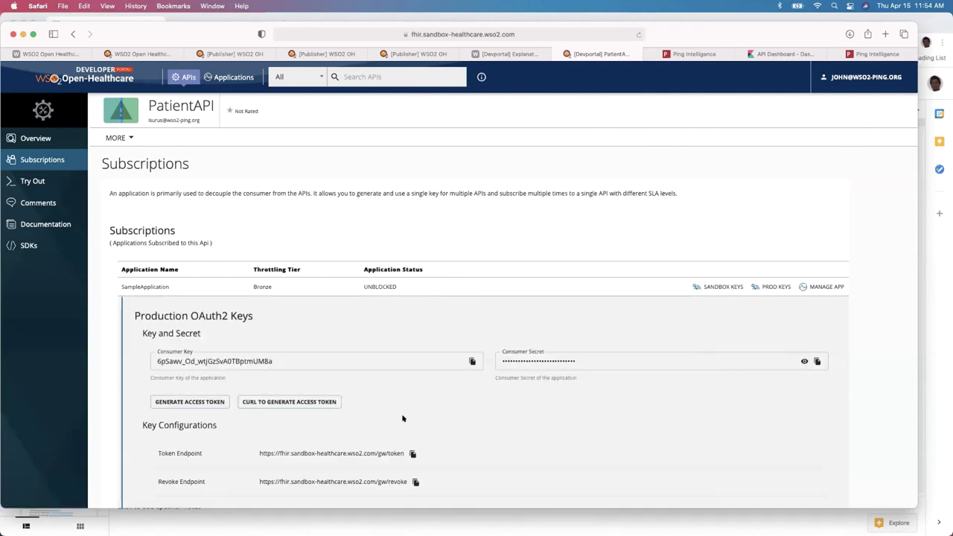
pyautogui.scroll(-4, 288, 315)
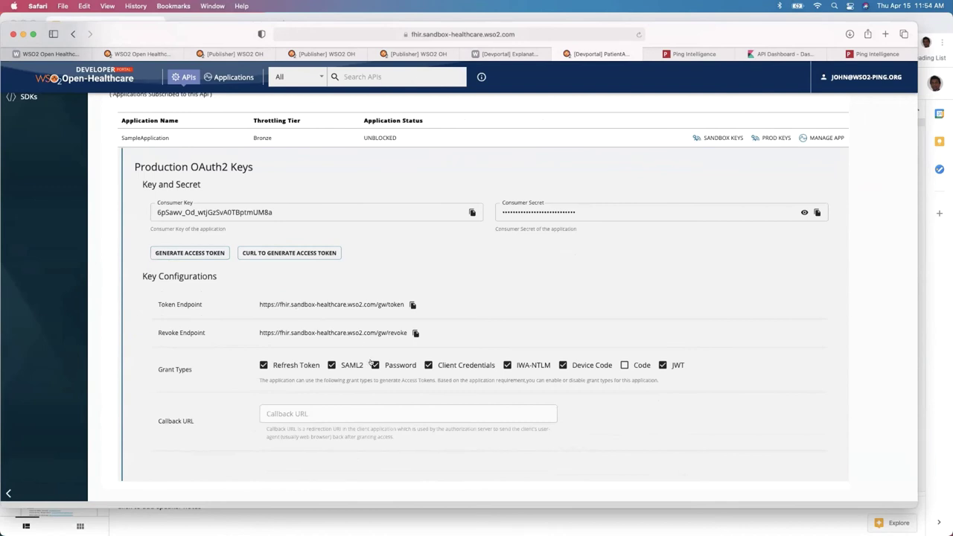
pyautogui.scroll(-1, 369, 361)
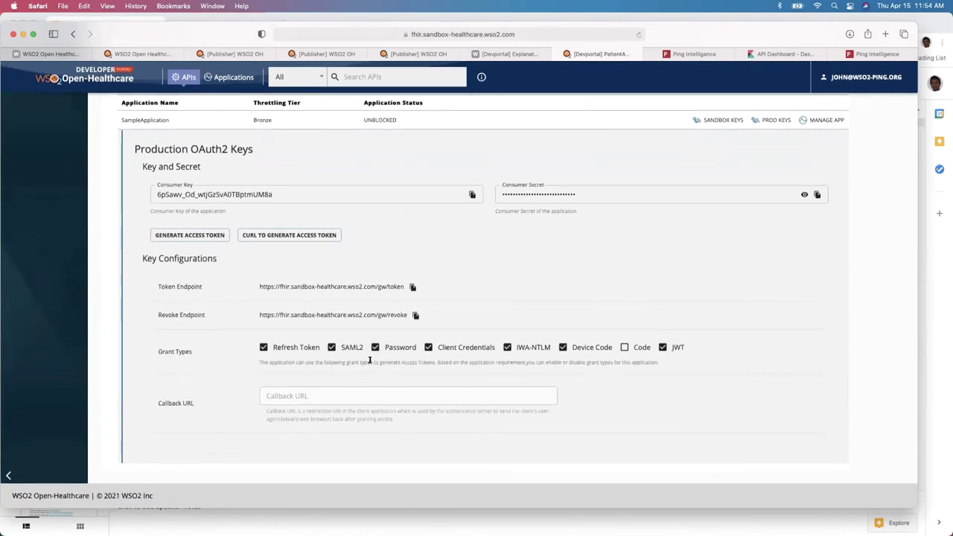
pyautogui.scroll(5, 369, 360)
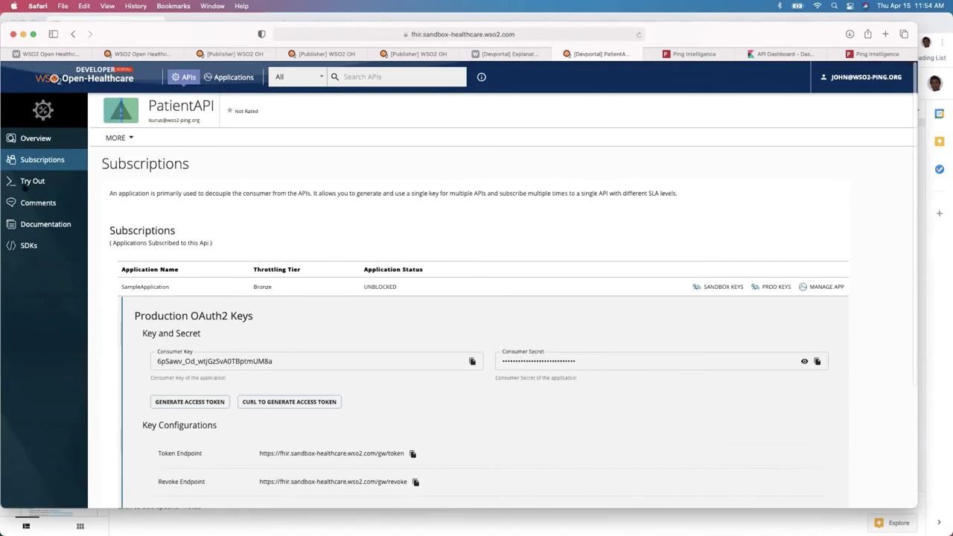
# Step: Open the PatientAPI try-out console and inspect the query parameters of the GET operation that searches for Patient resources
pyautogui.click(25, 186)
pyautogui.scroll(-10, 332, 294)
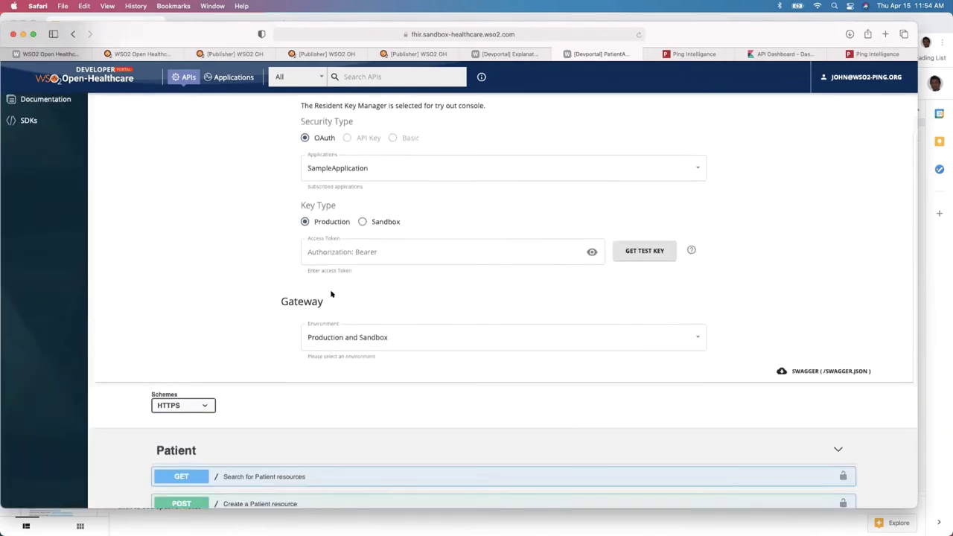
pyautogui.click(186, 263)
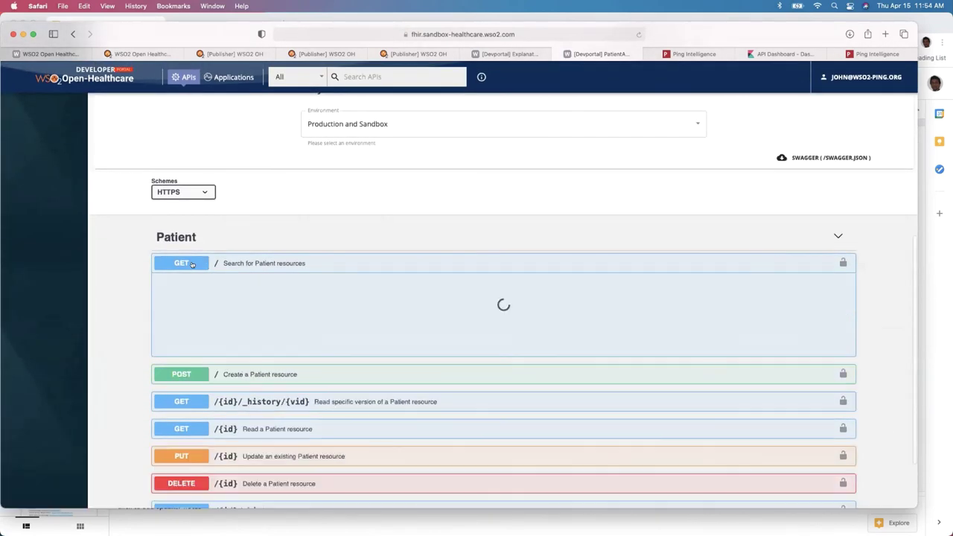
pyautogui.scroll(-3, 397, 330)
pyautogui.scroll(-1, 397, 331)
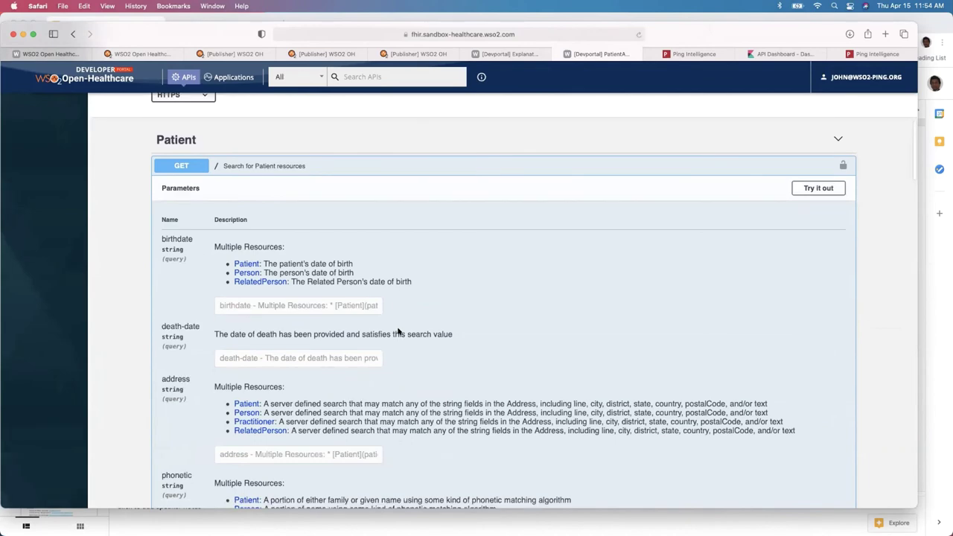
pyautogui.scroll(-4, 397, 331)
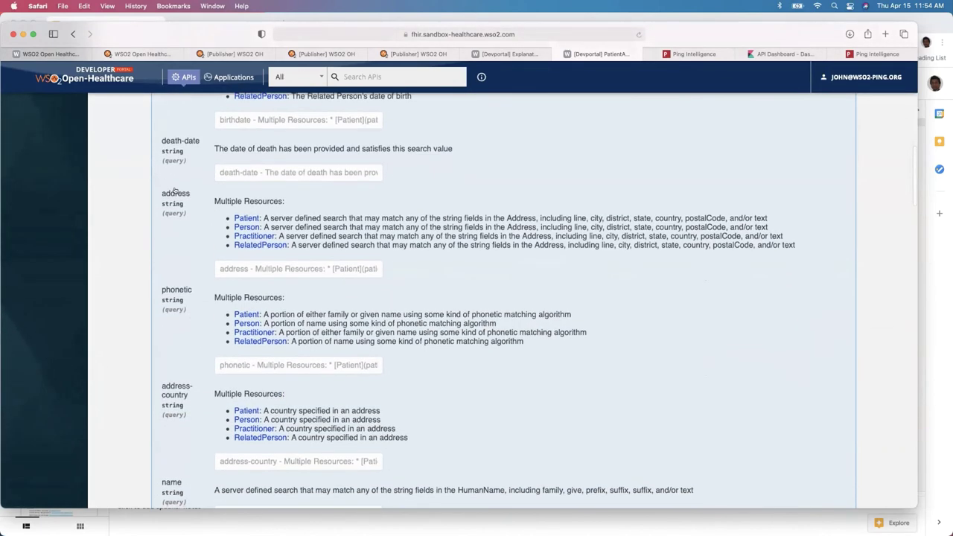
# Step: Review the PatientAPI search parameters from birthdate through phone, and return to the try-out security settings
pyautogui.scroll(5, 268, 300)
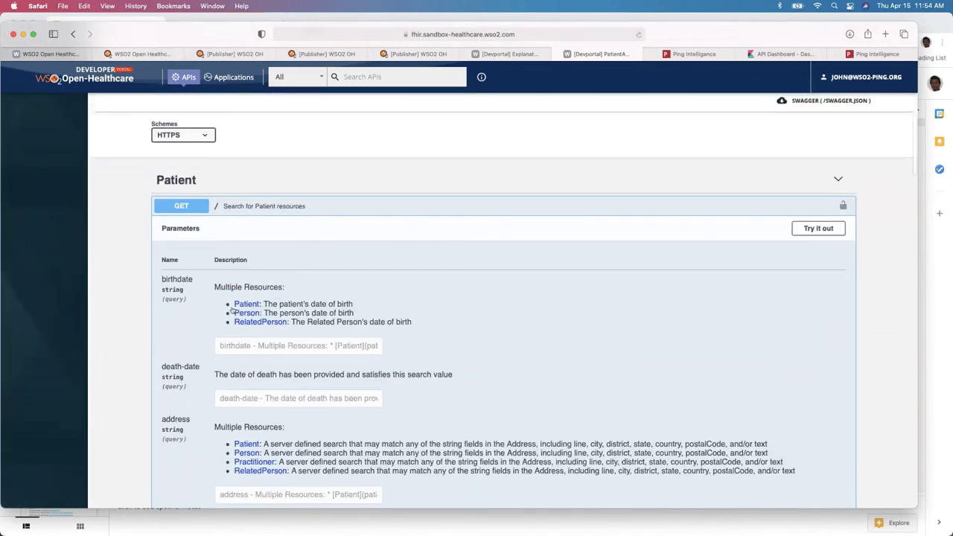
pyautogui.scroll(-2, 290, 364)
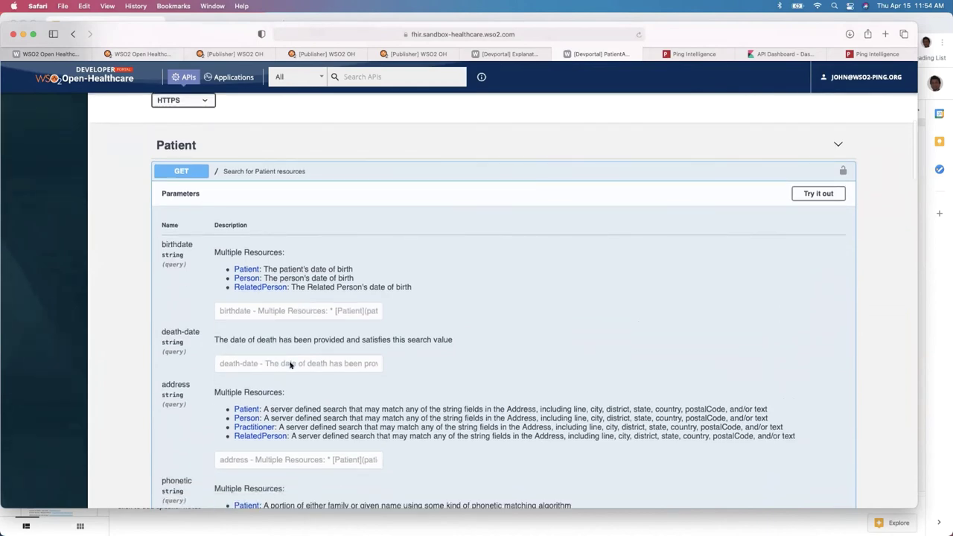
pyautogui.scroll(-7, 291, 364)
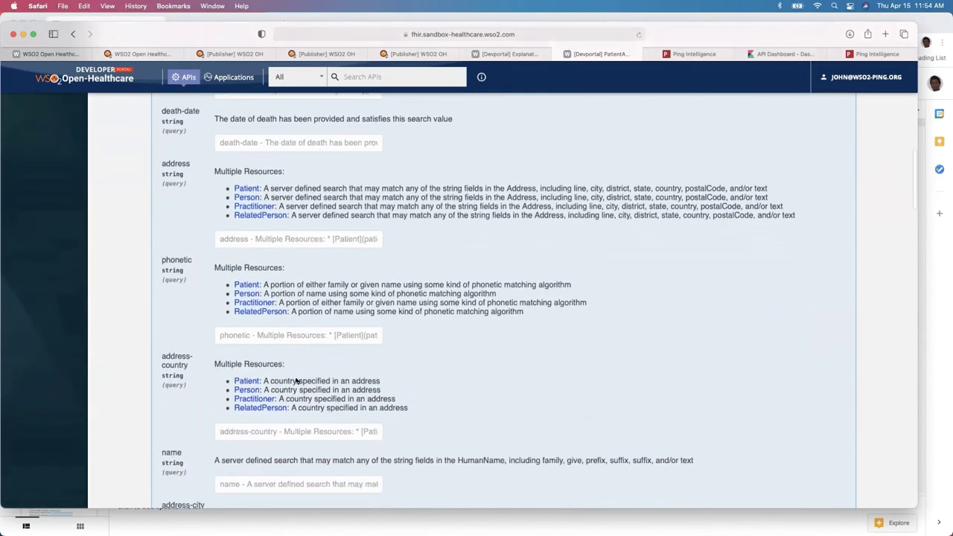
pyautogui.scroll(-9, 283, 450)
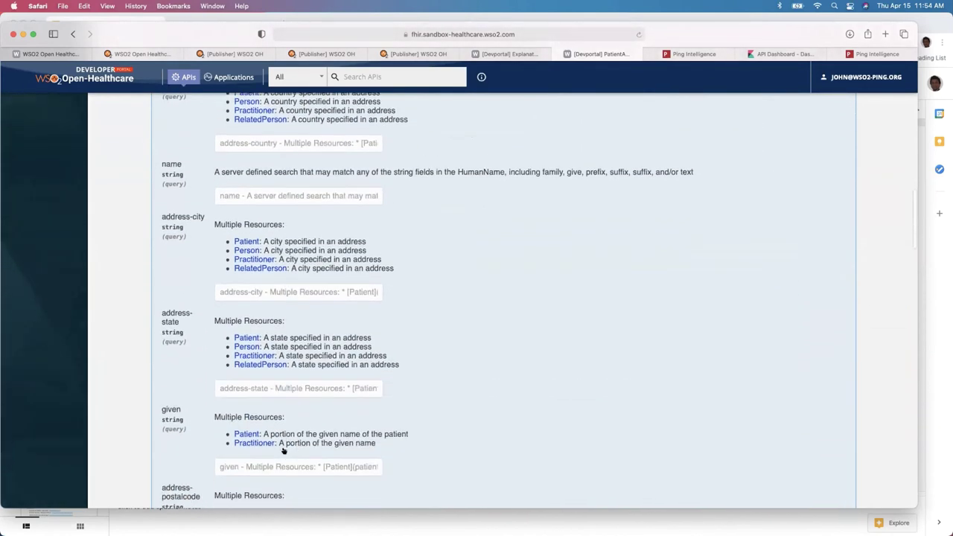
pyautogui.scroll(-15, 283, 450)
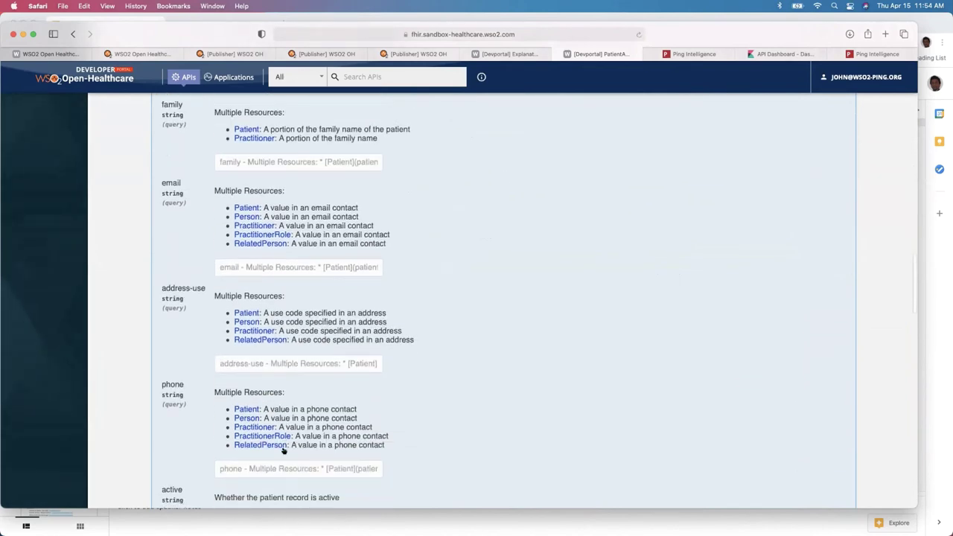
pyautogui.scroll(20, 283, 449)
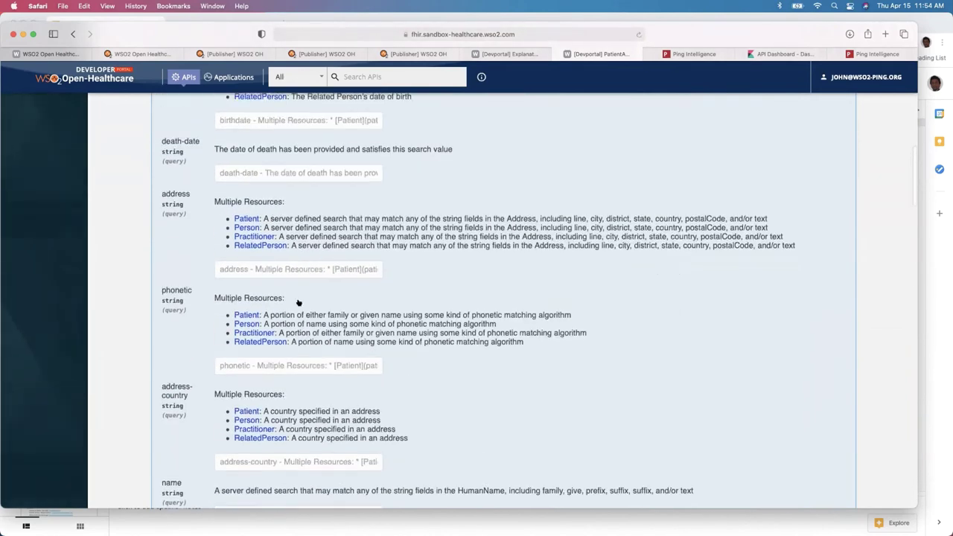
pyautogui.scroll(20, 298, 302)
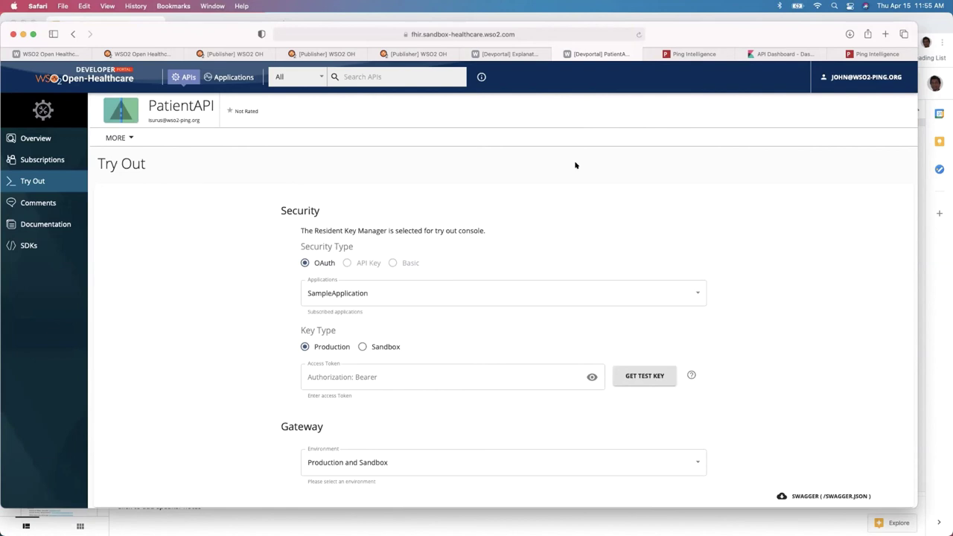
# Step: Switch to the PingIntelligence for APIs dashboard and review its blacklists, per API activity, global attacks, cross API attacks and forensic reports
pyautogui.click(669, 56)
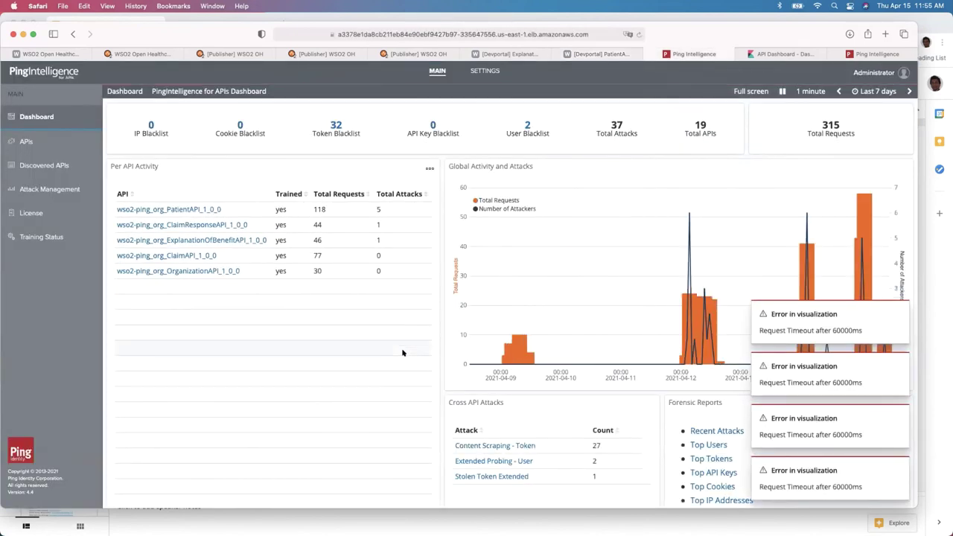
pyautogui.scroll(-1, 402, 352)
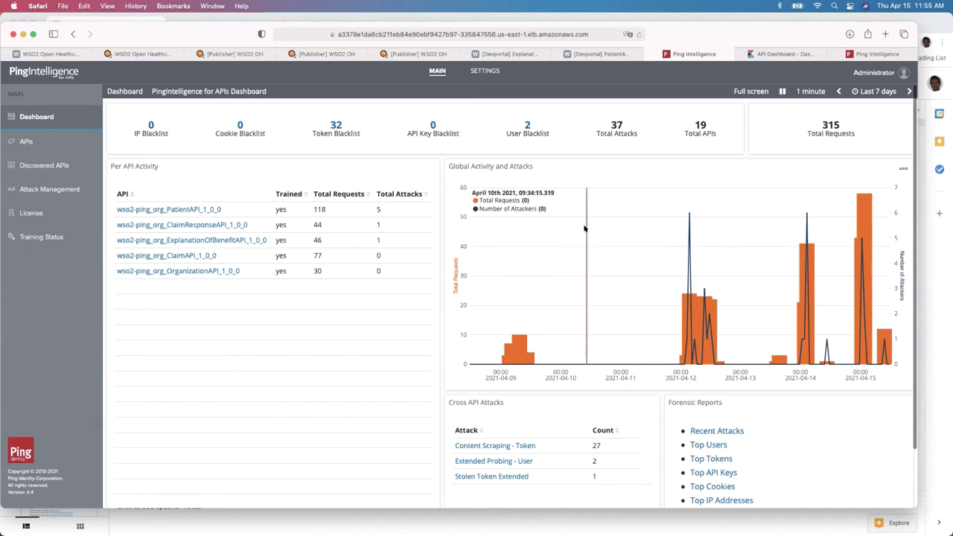
pyautogui.scroll(-3, 559, 335)
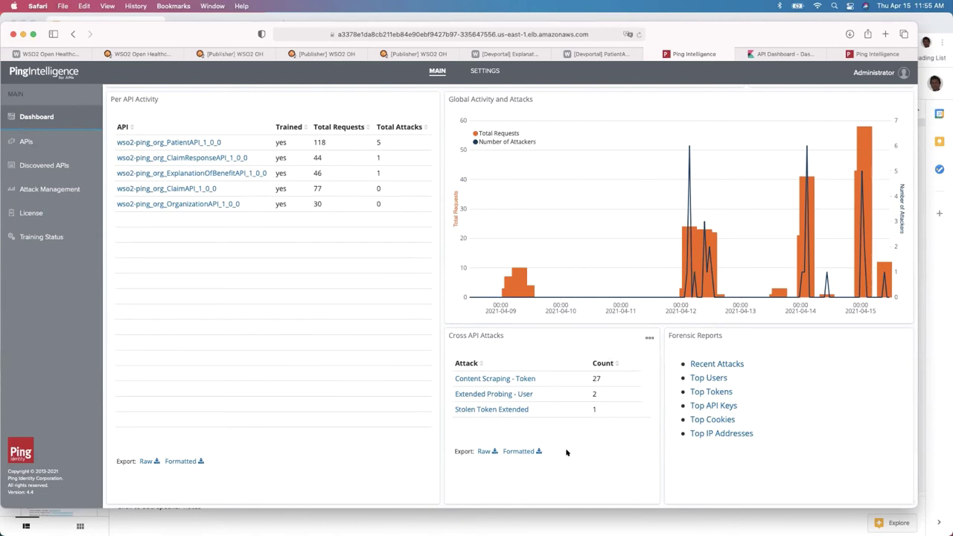
pyautogui.scroll(3, 566, 452)
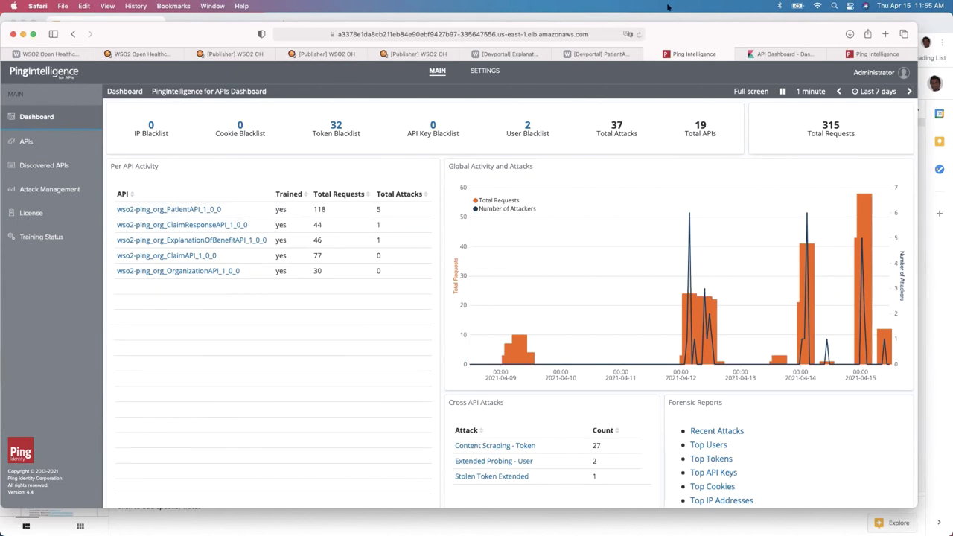
# Step: Examine the API Dashboard's attacks, activity chart, top resources, users, IP addresses and device types, and check the Discovered APIs page
pyautogui.click(782, 54)
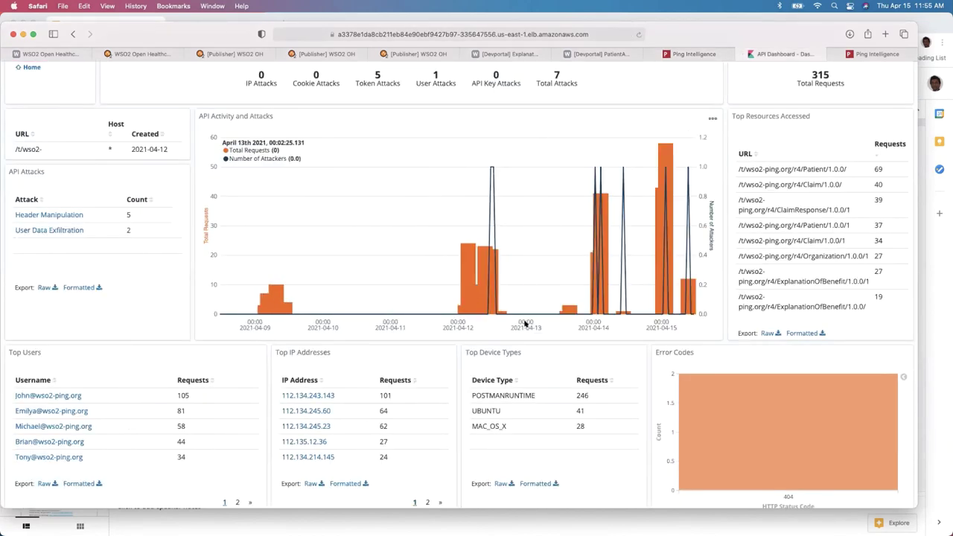
pyautogui.scroll(1, 525, 322)
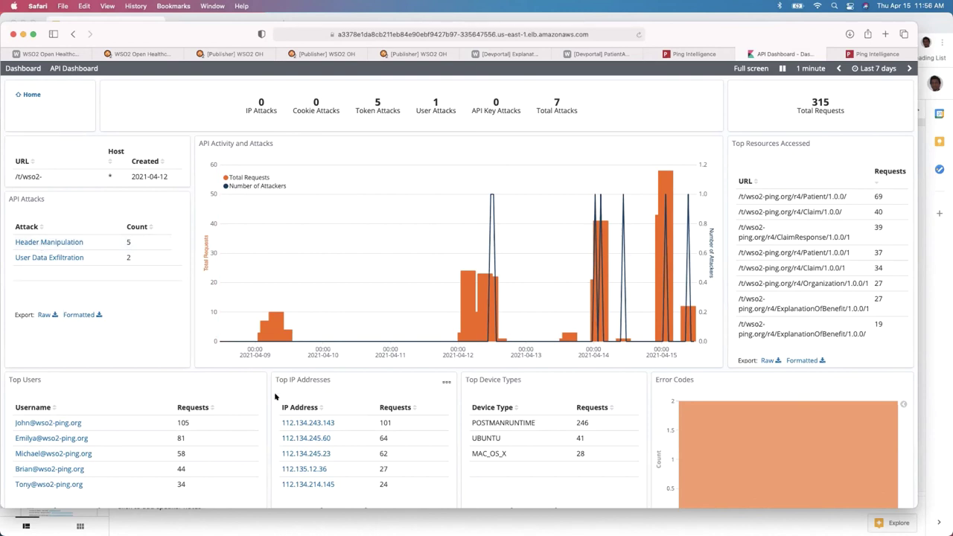
pyautogui.scroll(-2, 419, 345)
pyautogui.scroll(2, 419, 346)
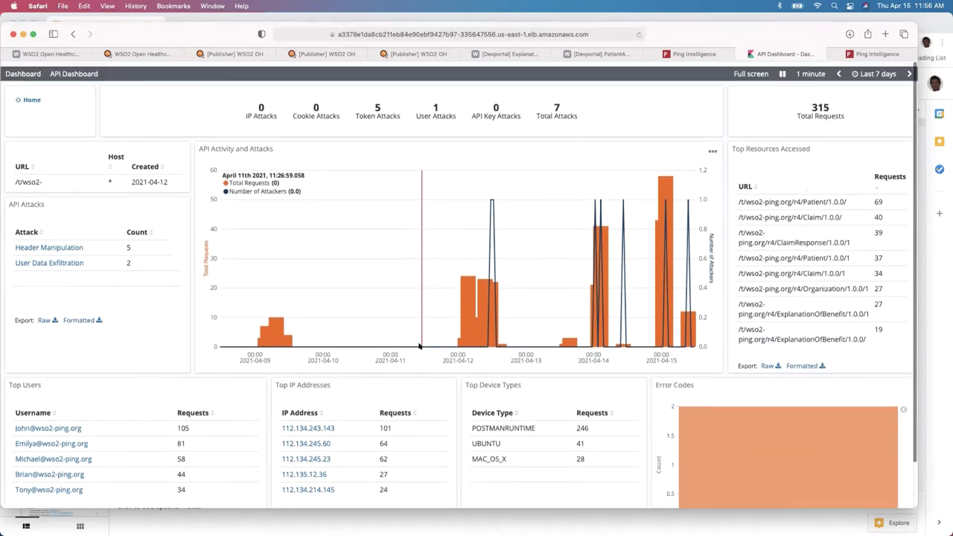
pyautogui.scroll(-1, 419, 345)
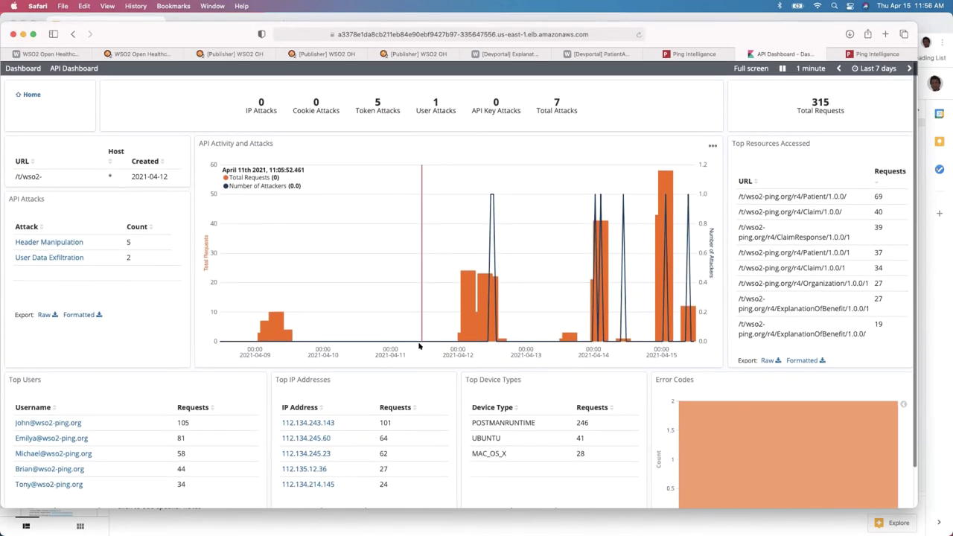
pyautogui.click(875, 54)
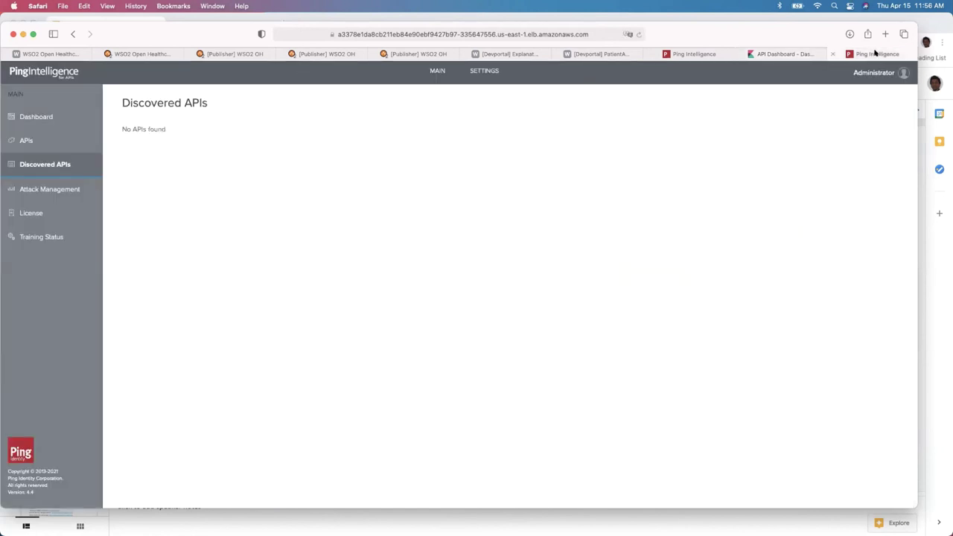
pyautogui.click(767, 53)
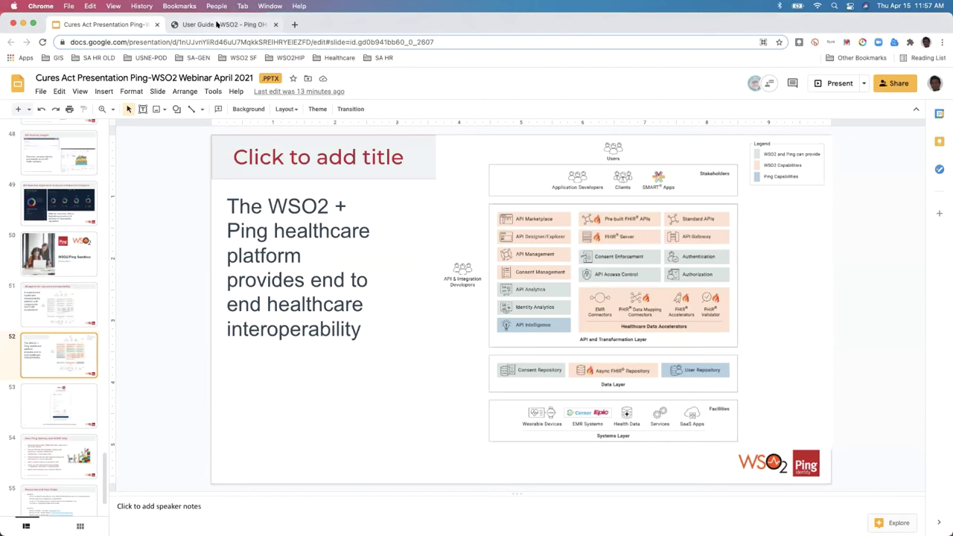
# Step: Open the WSO2 - Ping OH Sandbox user guide in Chrome and skim its Micro Integrator configuration and PingIntelligence dashboard pages
pyautogui.click(212, 26)
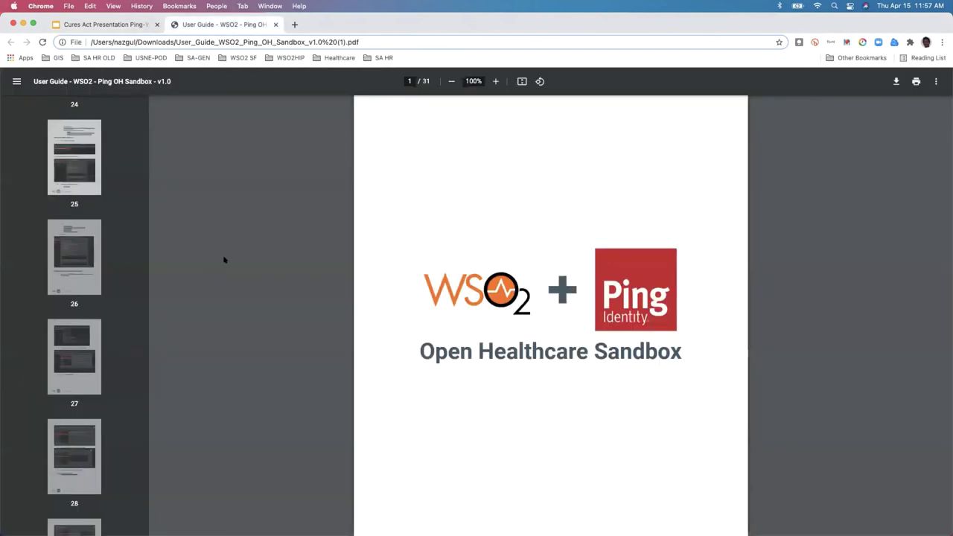
pyautogui.click(81, 285)
pyautogui.click(74, 354)
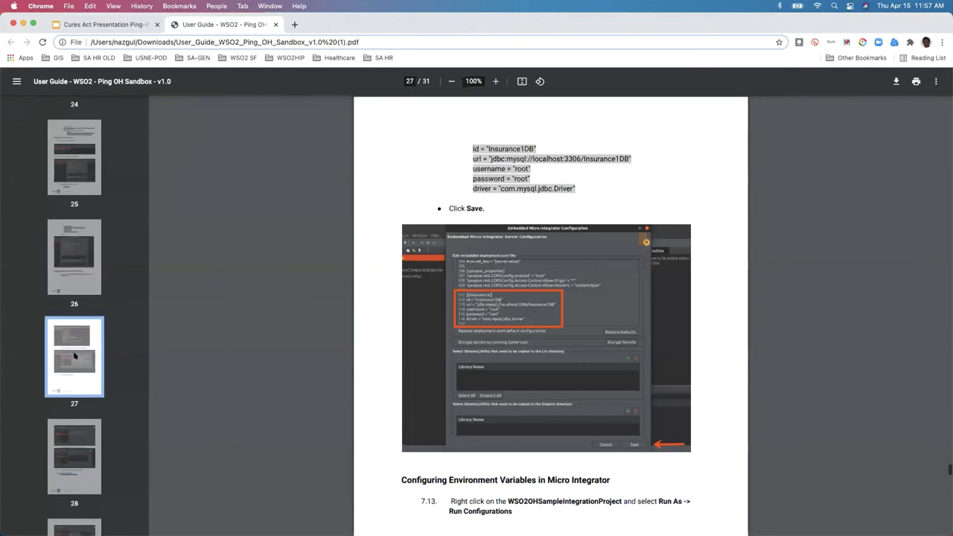
pyautogui.click(74, 355)
pyautogui.scroll(10, 74, 350)
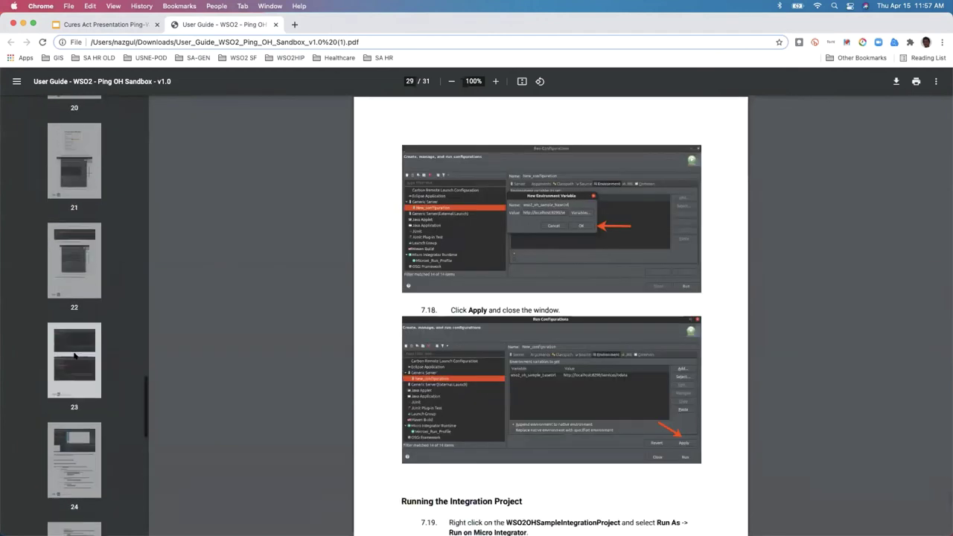
pyautogui.click(66, 156)
pyautogui.scroll(15, 74, 149)
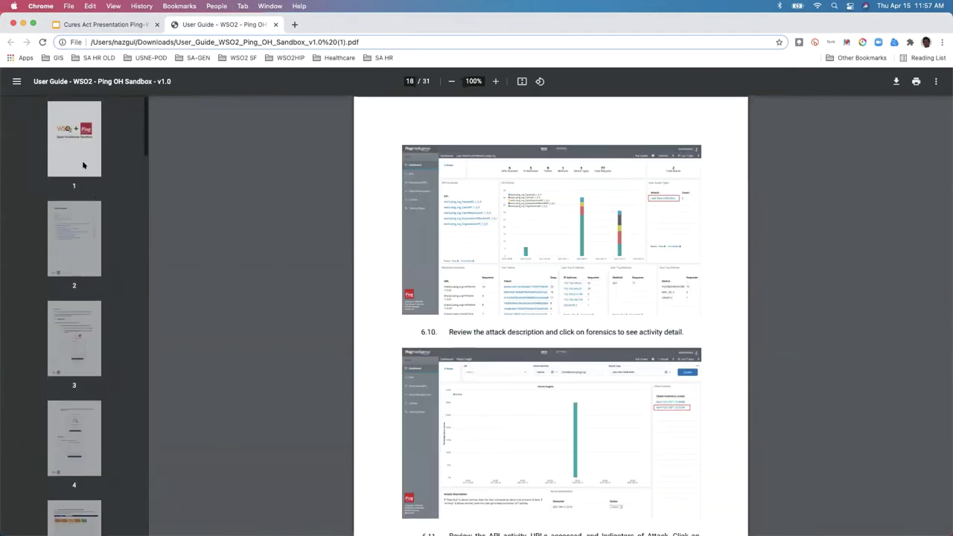
# Step: Show the user guide's Table of Contents on page 2 and go on to the Signing In instructions on page 4
pyautogui.click(83, 240)
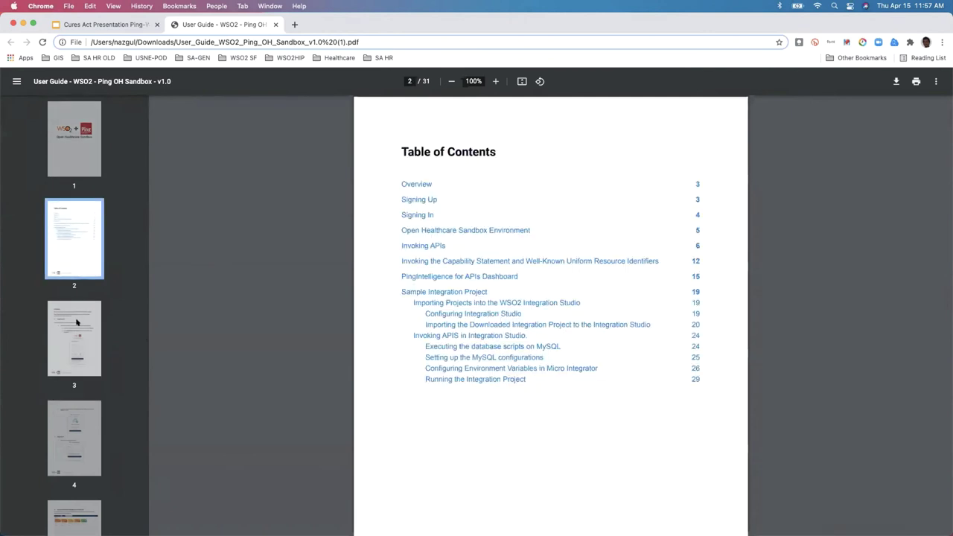
pyautogui.click(78, 323)
pyautogui.click(74, 357)
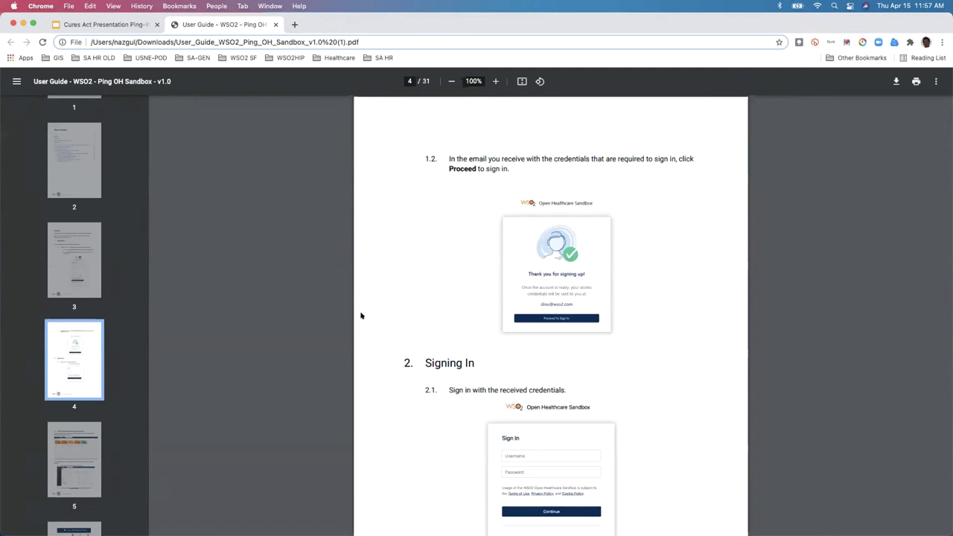
# Step: Return to the Cures Act presentation and show slide 54 on how Ping Identity and WSO2 help
pyautogui.click(109, 26)
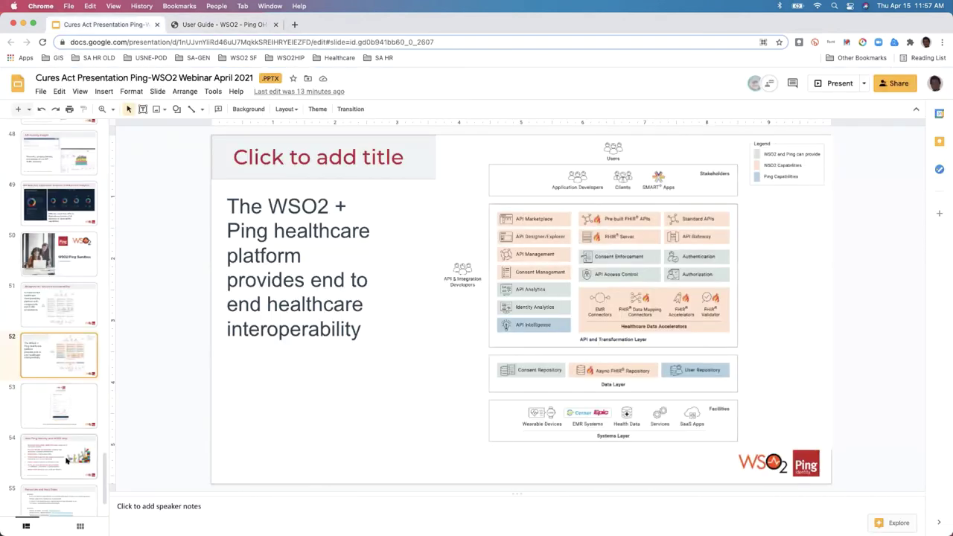
pyautogui.click(63, 458)
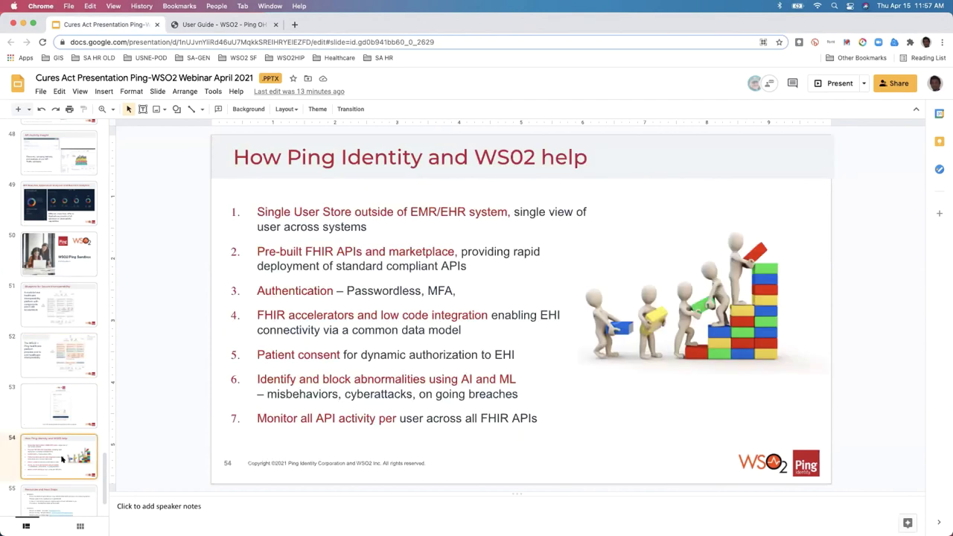